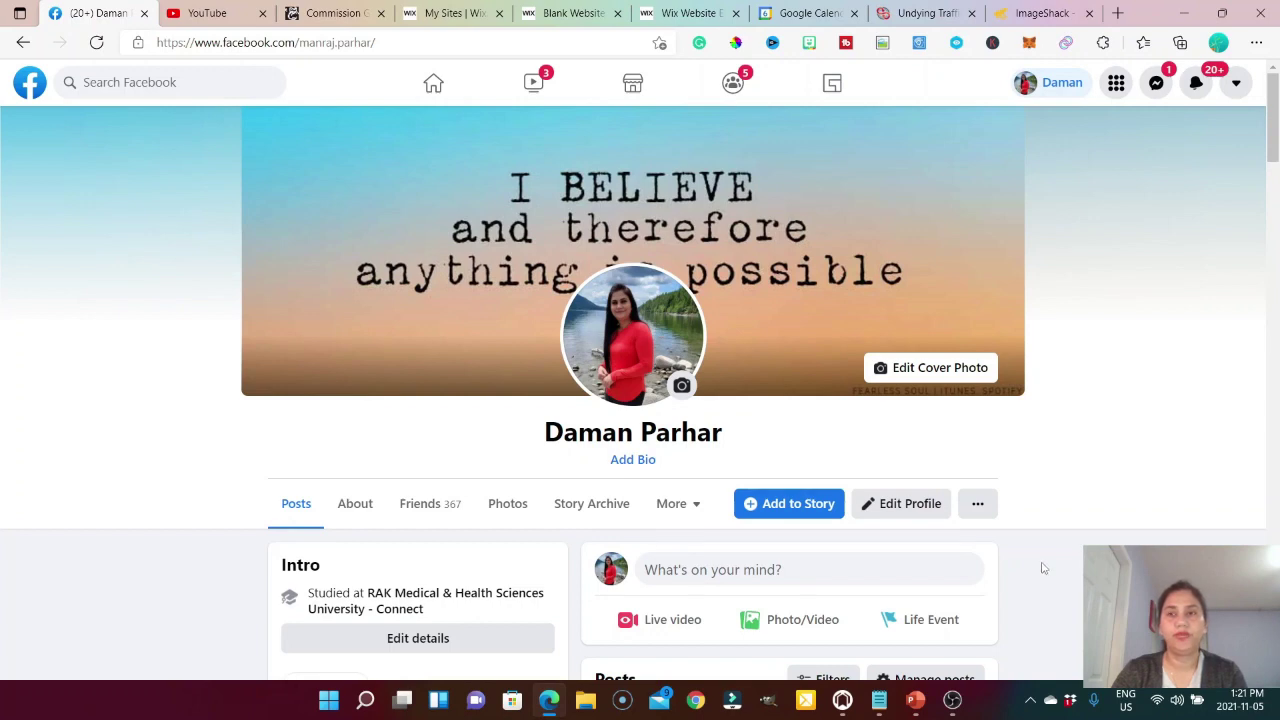
Review the 'Essential Tool Required' slide's seven tools, YouTube through OBS, then go back to Facebook.
scroll(1042, 568, "down", 5)
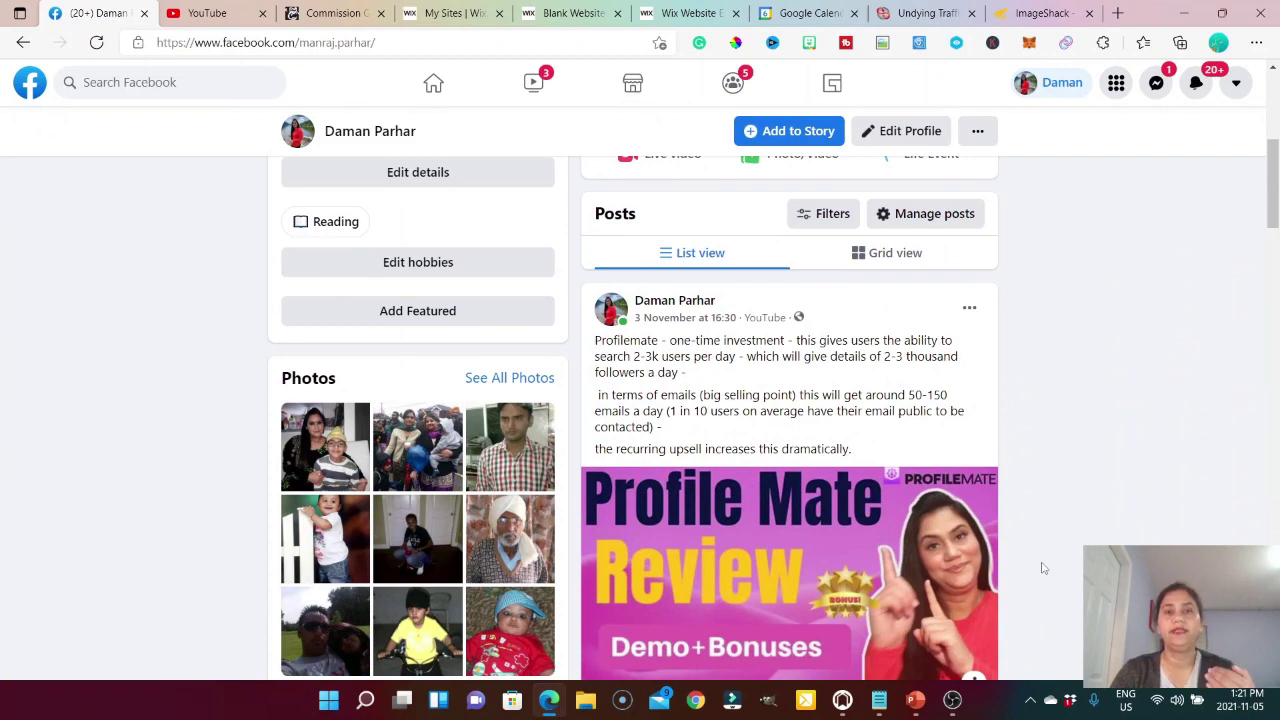
scroll(1042, 568, "down", 2)
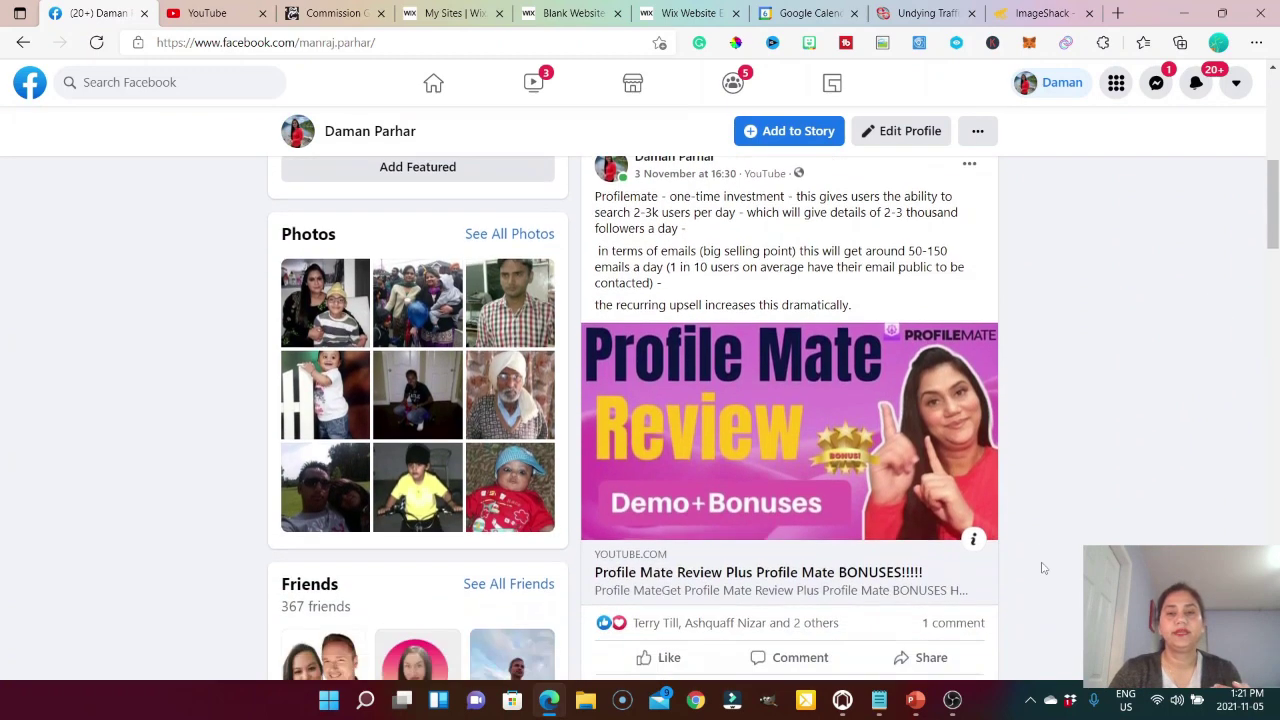
scroll(792, 335, "down", 2)
scroll(792, 338, "down", 2)
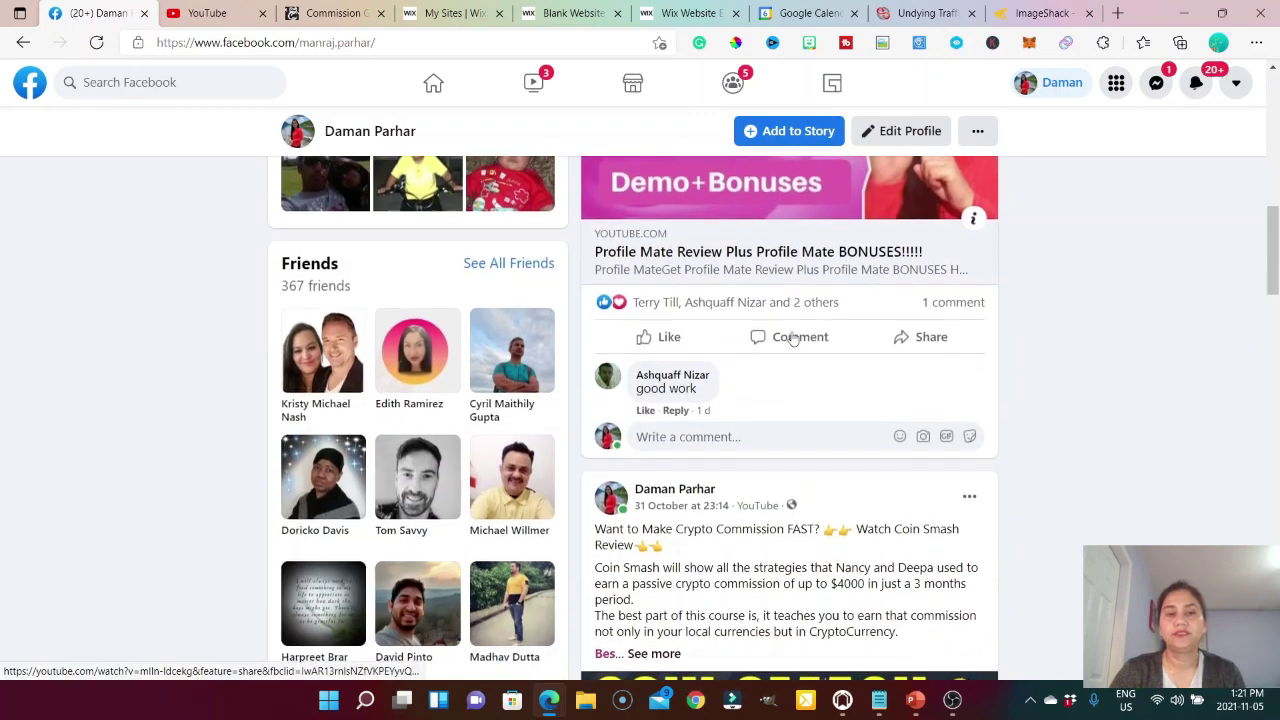
scroll(751, 520, "down", 2)
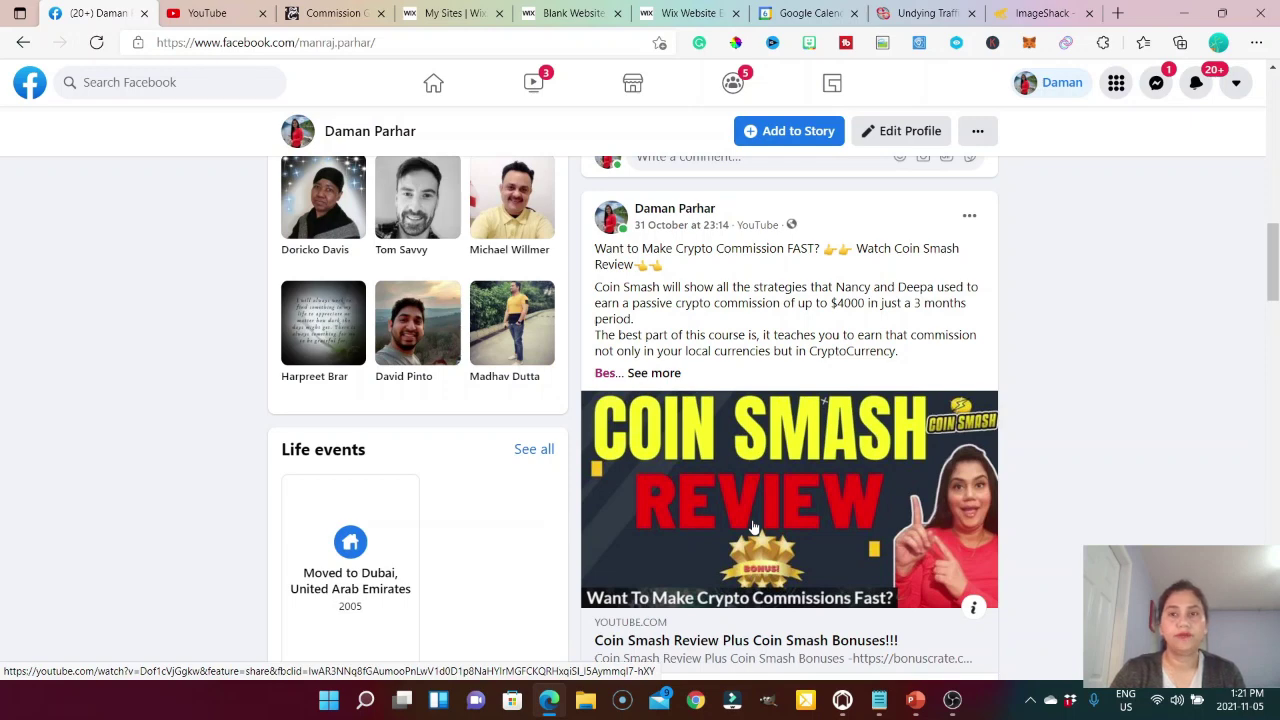
scroll(753, 525, "down", 2)
scroll(752, 520, "down", 3)
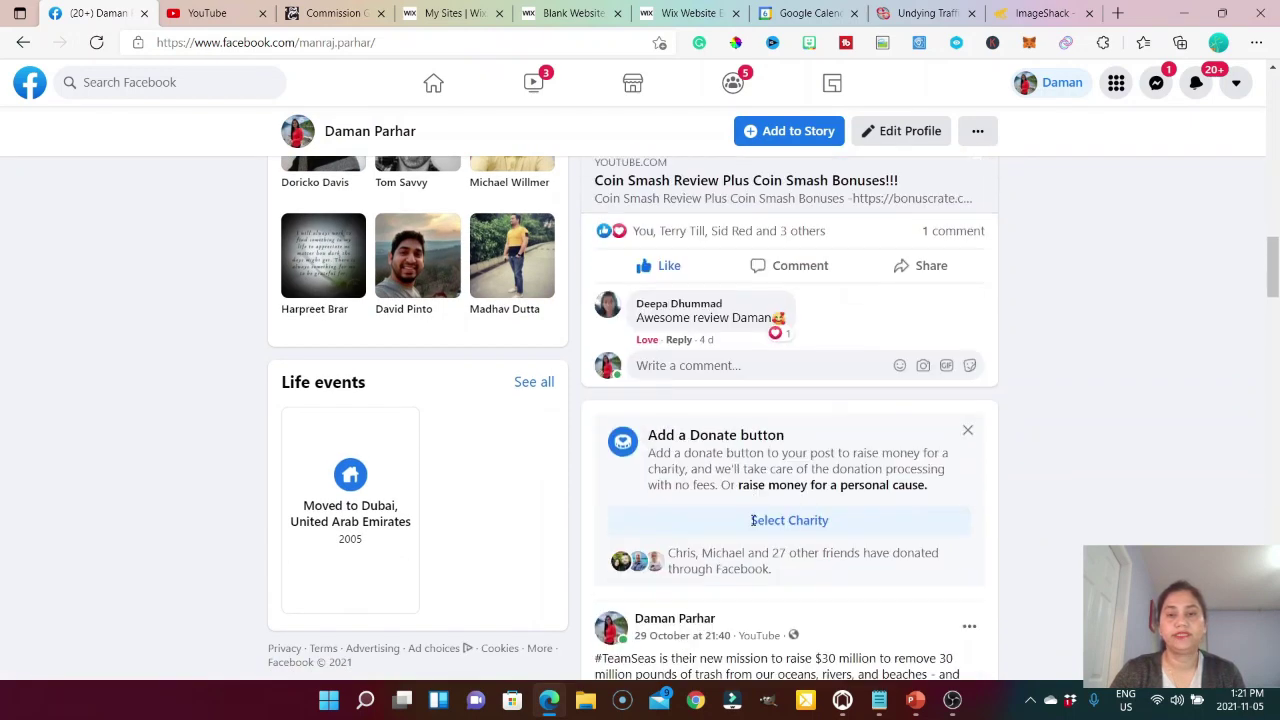
scroll(752, 520, "down", 5)
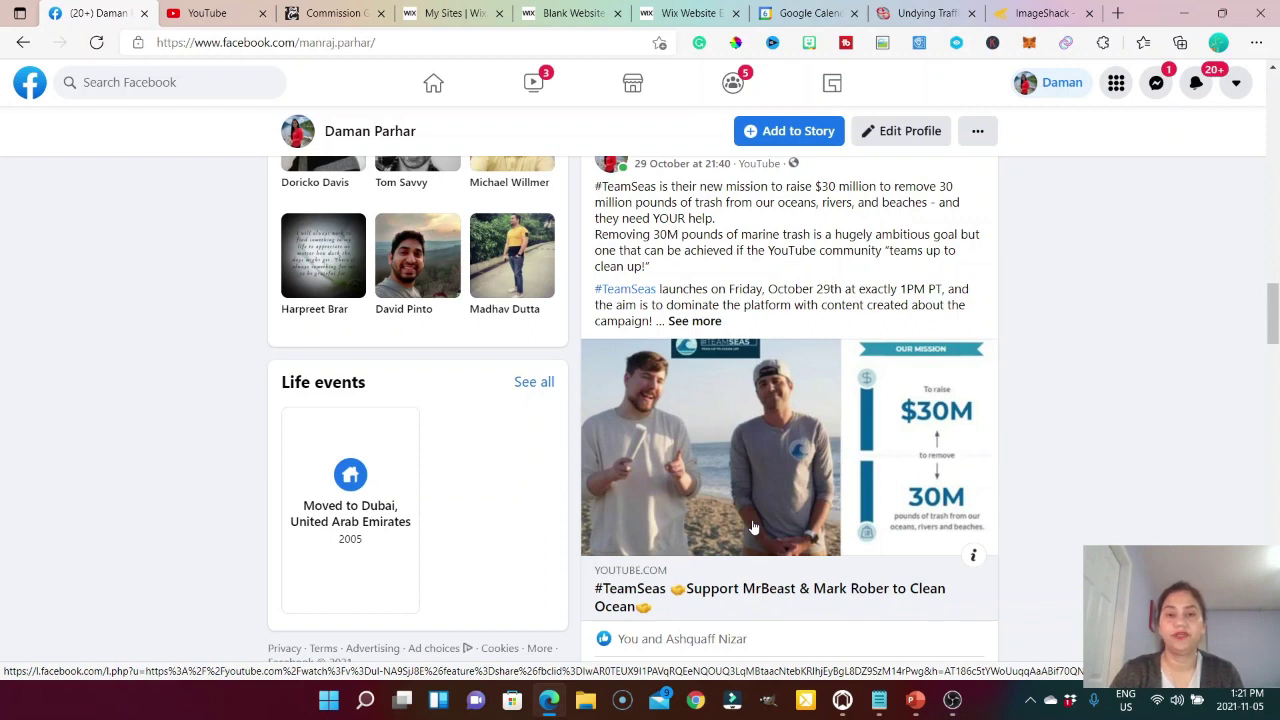
scroll(754, 527, "down", 4)
scroll(754, 527, "down", 2)
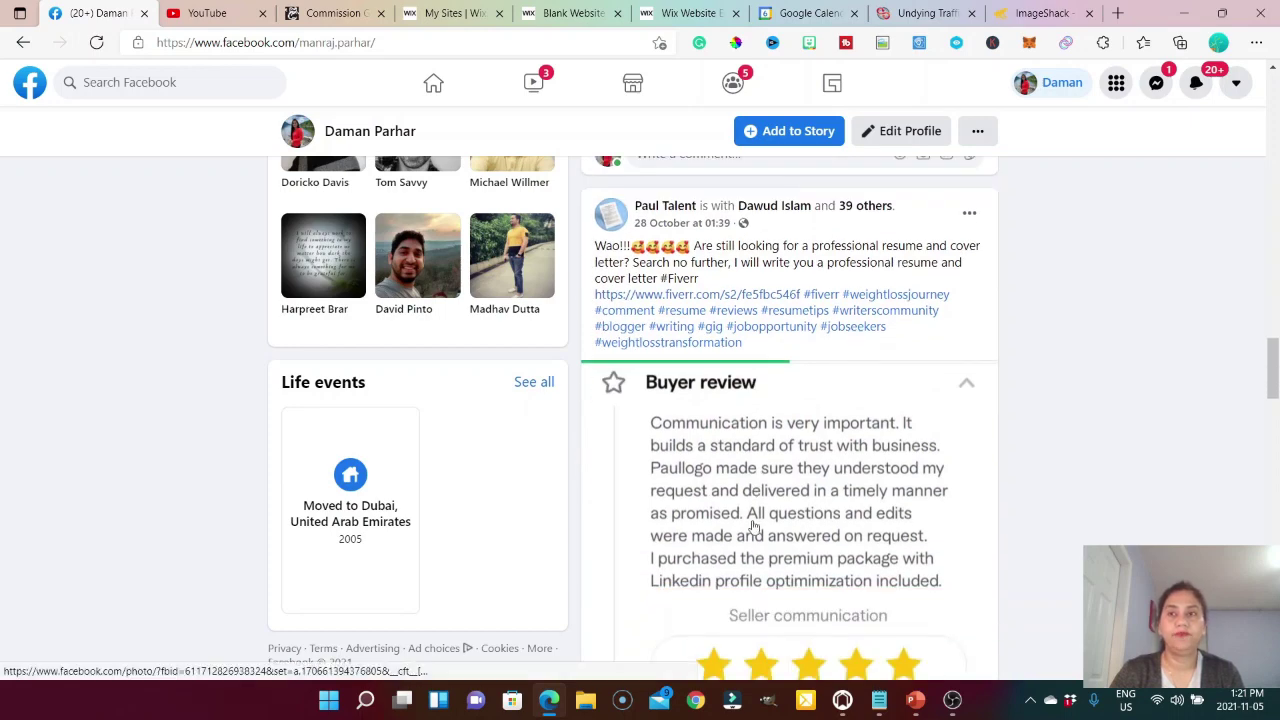
scroll(754, 527, "down", 3)
scroll(754, 527, "down", 7)
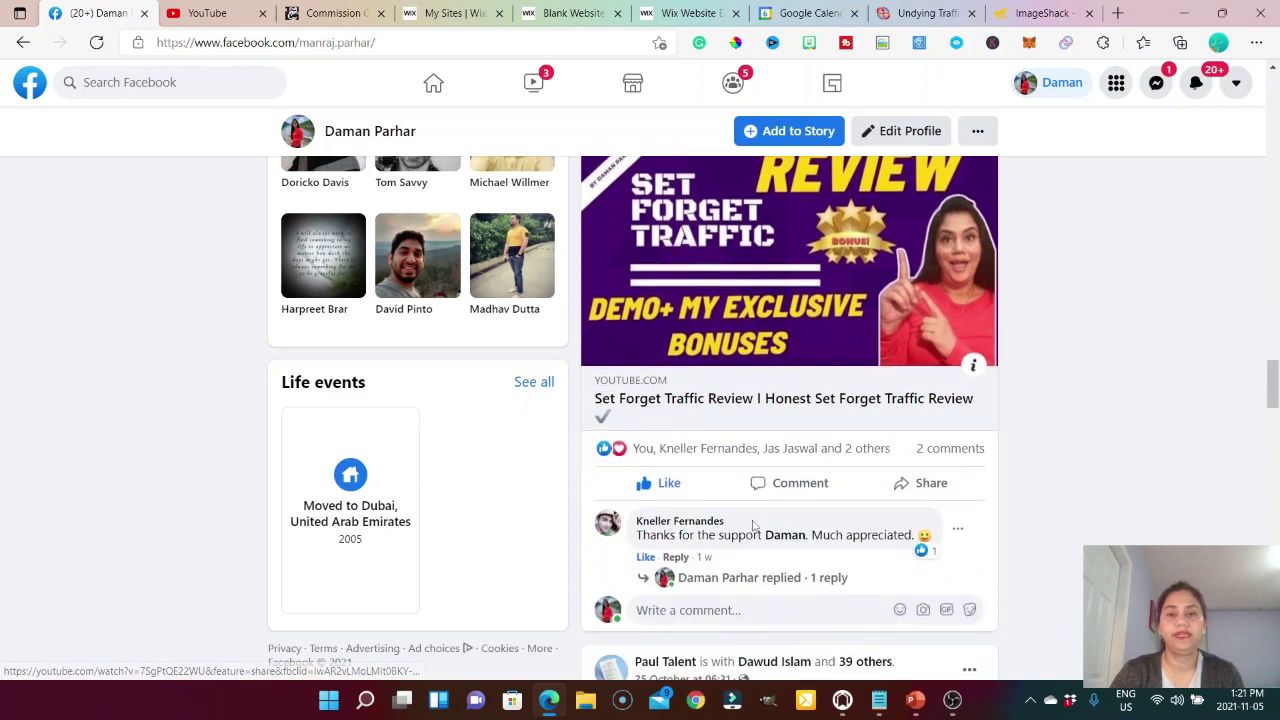
scroll(754, 527, "down", 3)
scroll(754, 527, "down", 5)
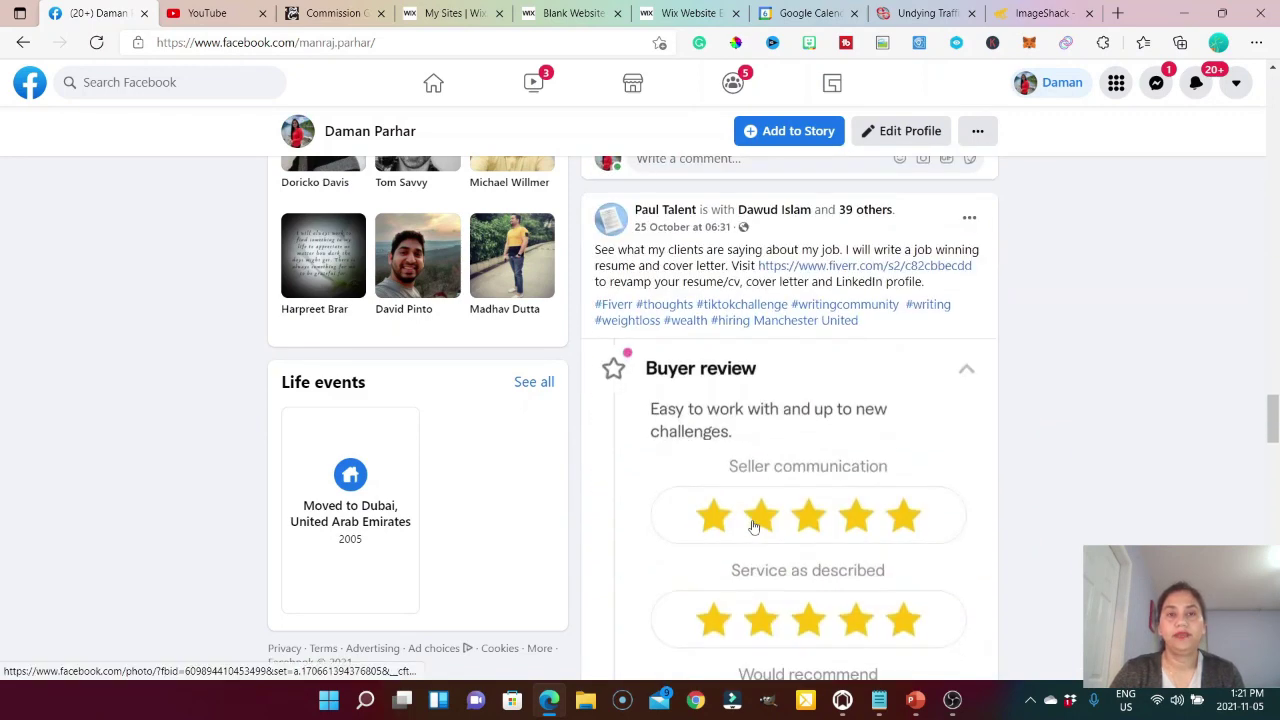
scroll(754, 527, "up", 6)
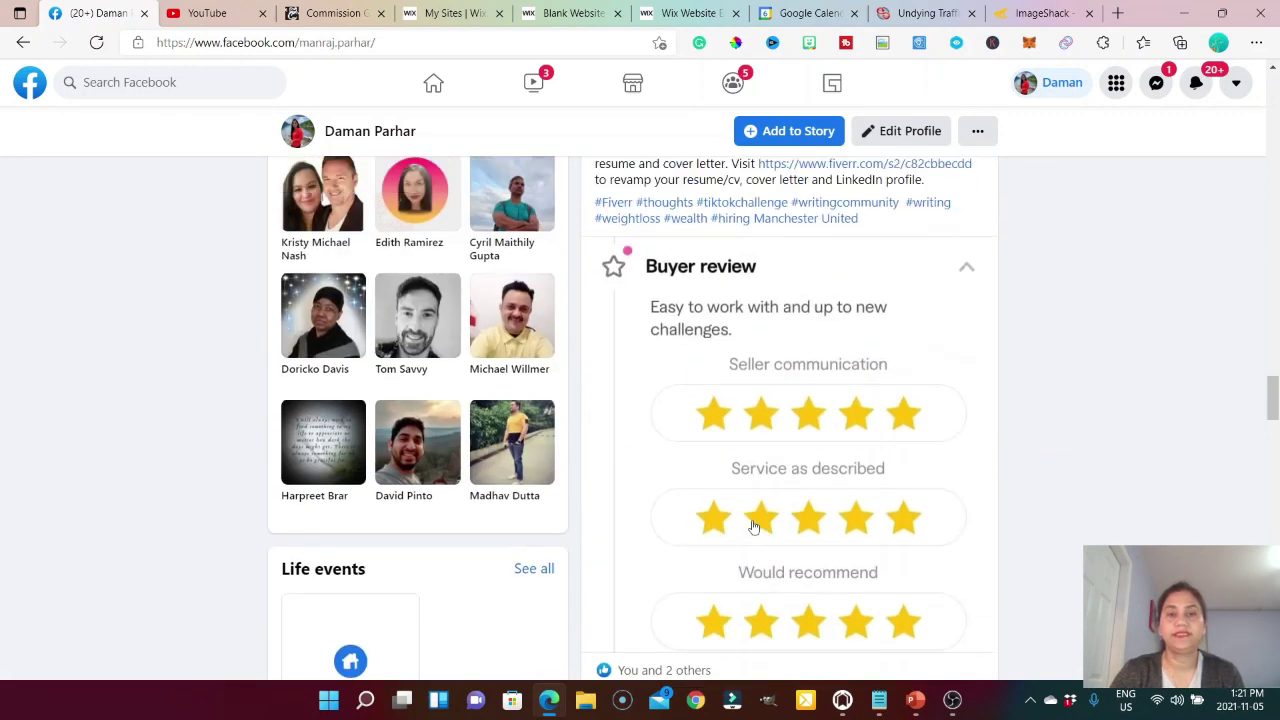
scroll(754, 527, "down", 6)
scroll(754, 527, "up", 4)
scroll(754, 527, "up", 15)
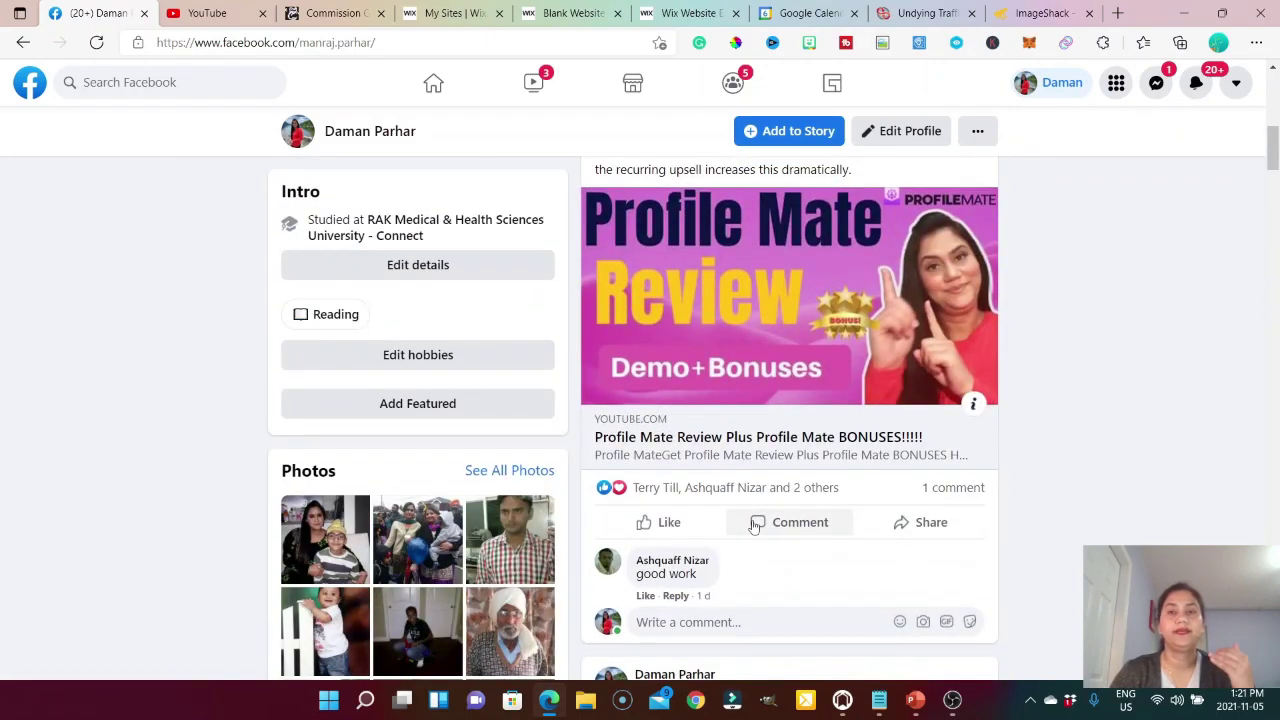
scroll(754, 527, "up", 5)
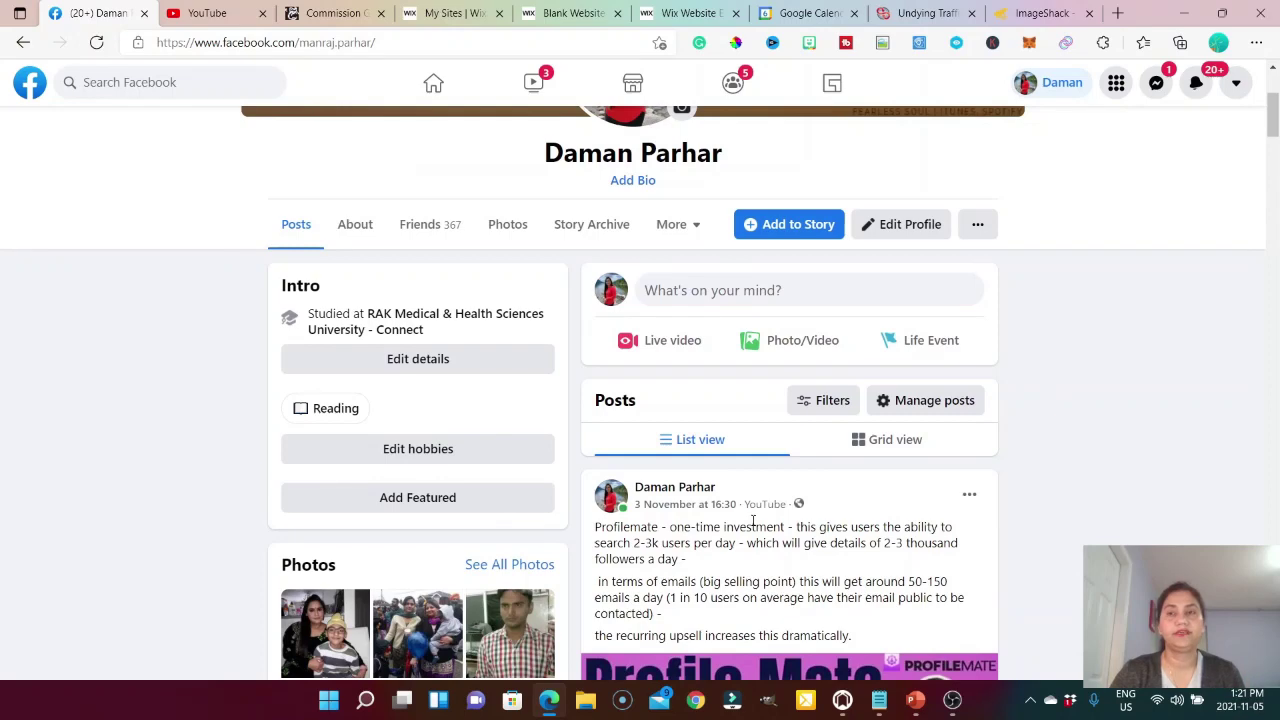
scroll(754, 521, "up", 3)
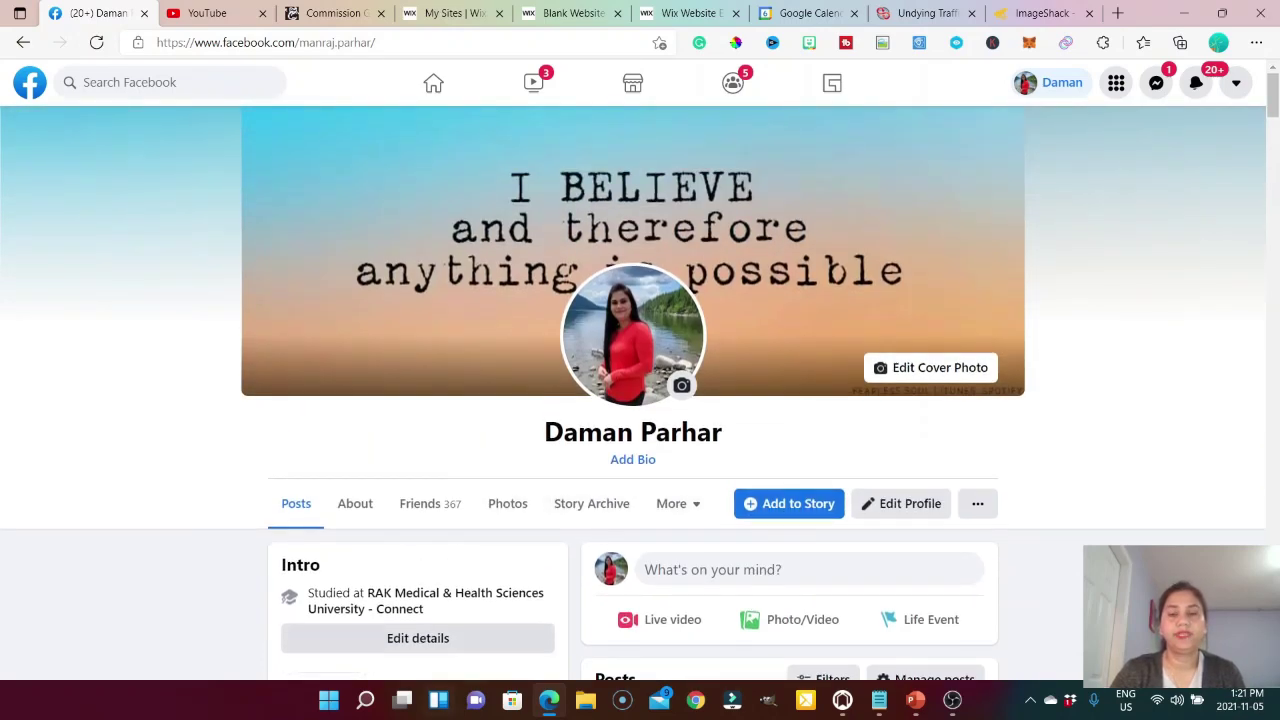
left_click(915, 699)
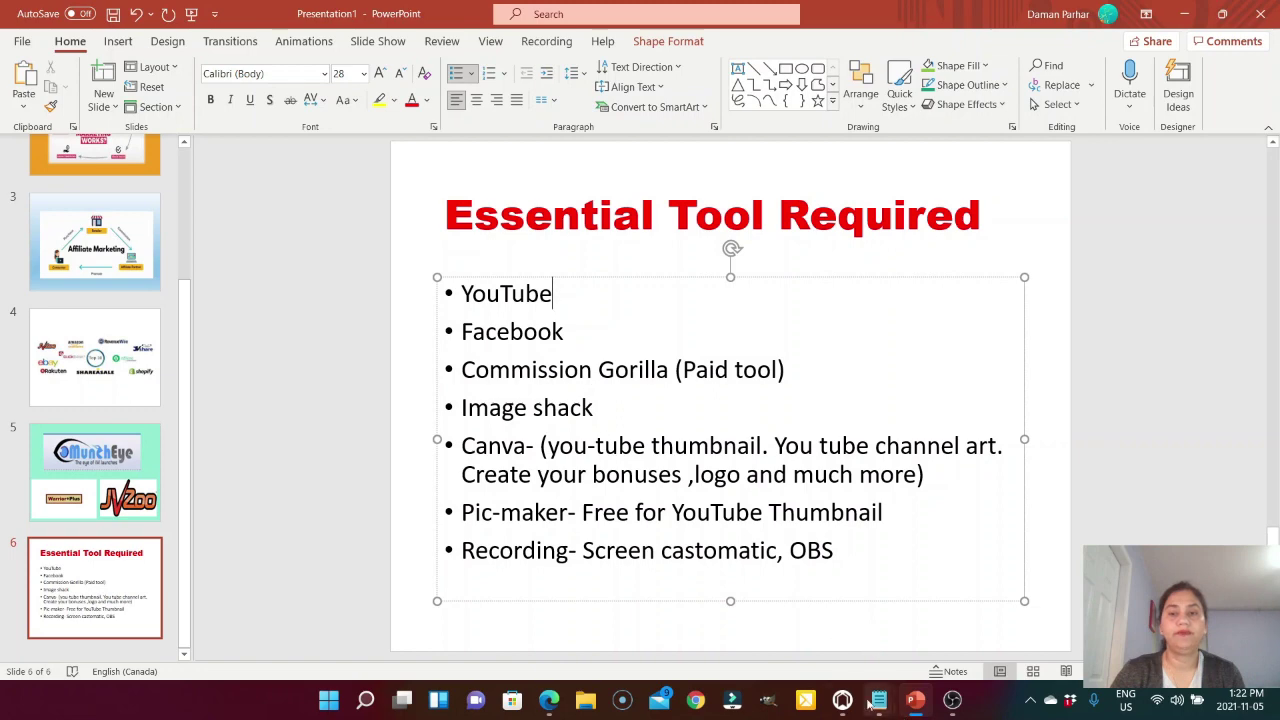
left_click(548, 702)
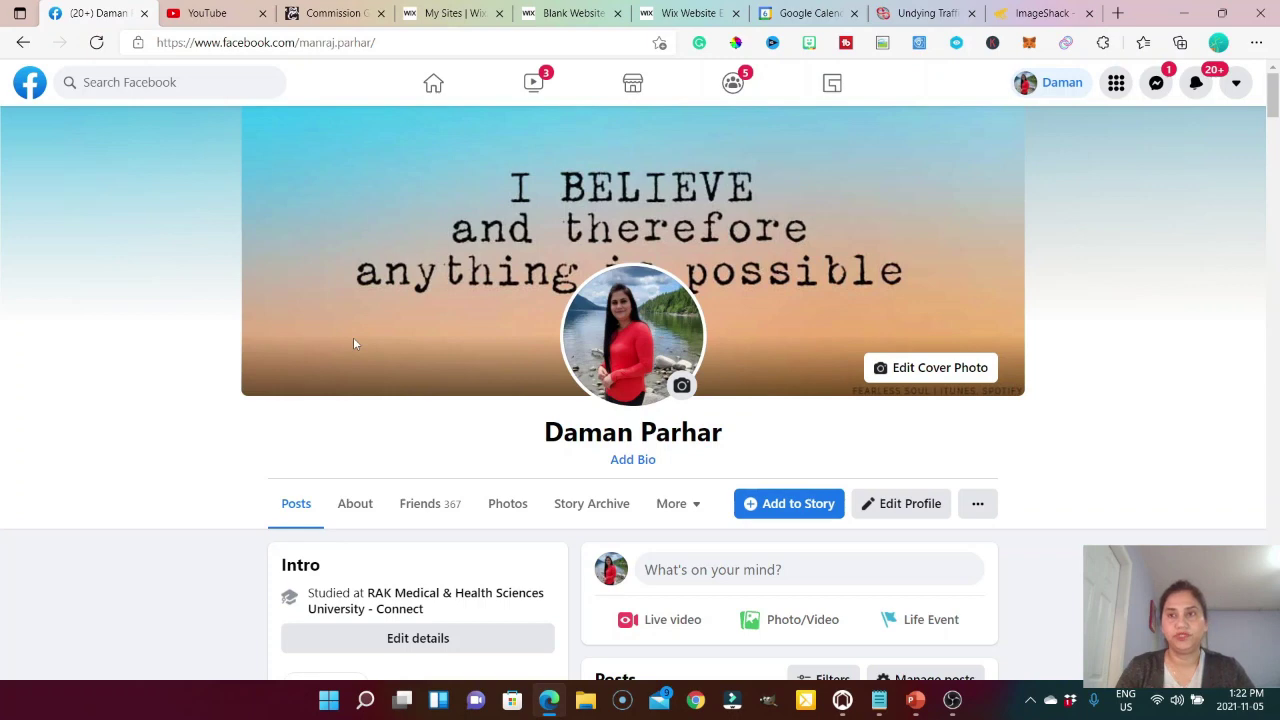
Switch to the Commission Gorilla members dashboard showing 156 active pages and 233 bonuses.
left_click(350, 16)
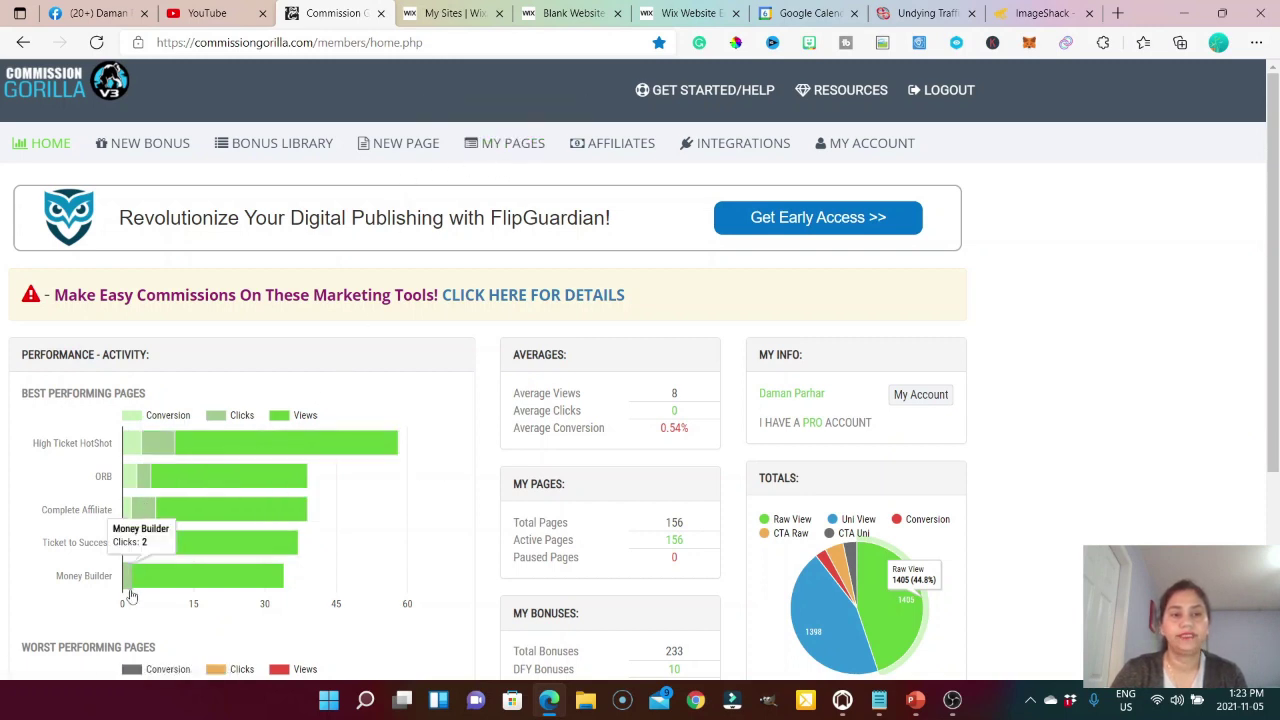
Open MY PAGES and scroll down the table of created bonus pages and their stats.
scroll(133, 597, "down", 2)
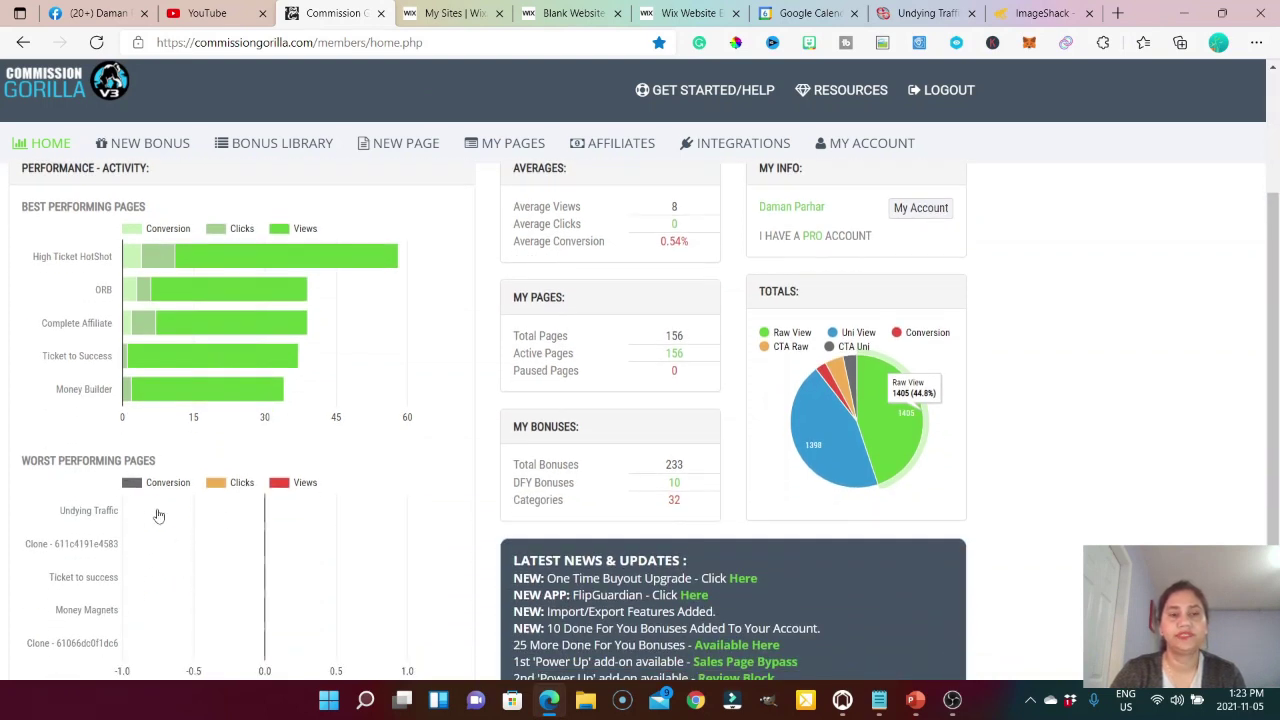
scroll(223, 509, "down", 1)
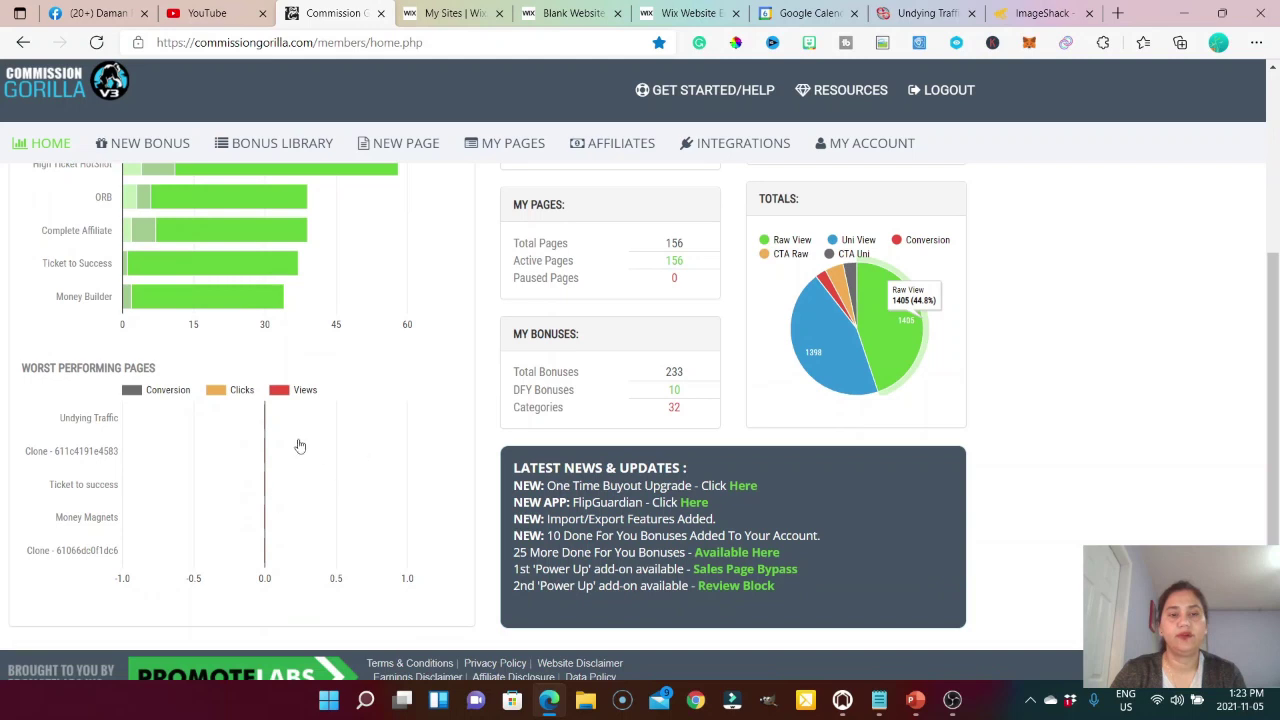
scroll(309, 423, "up", 3)
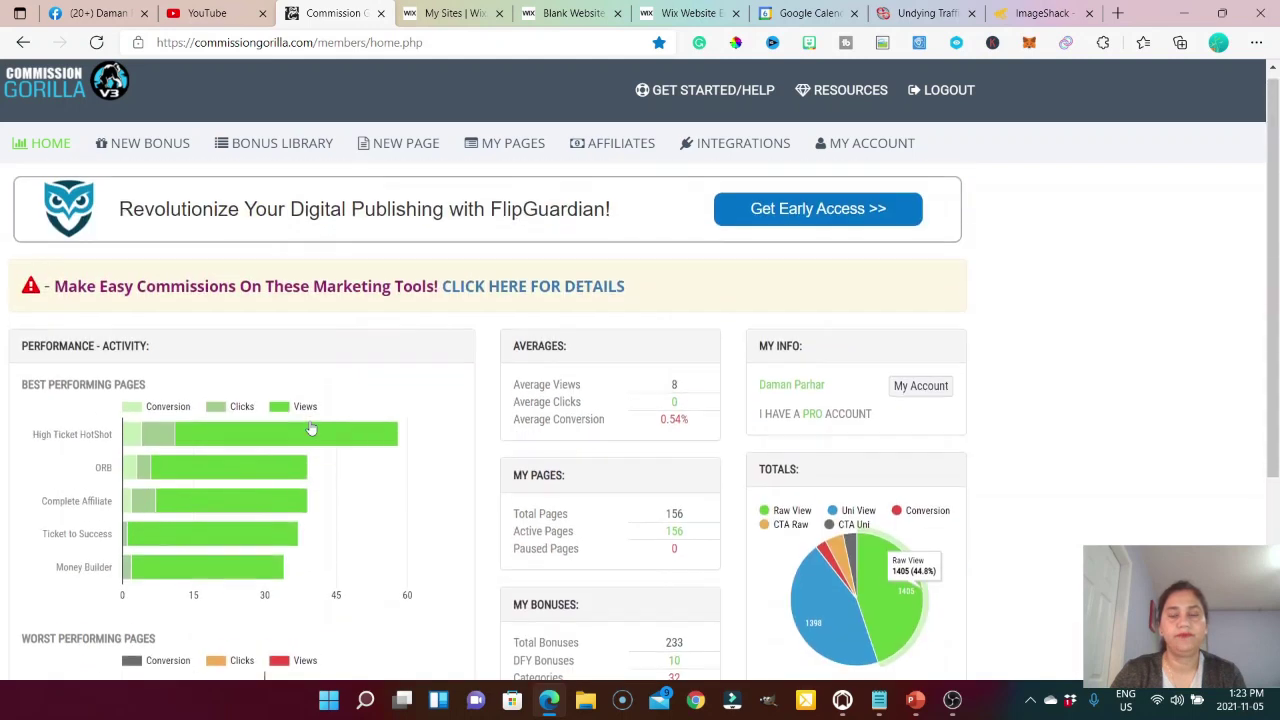
left_click(513, 150)
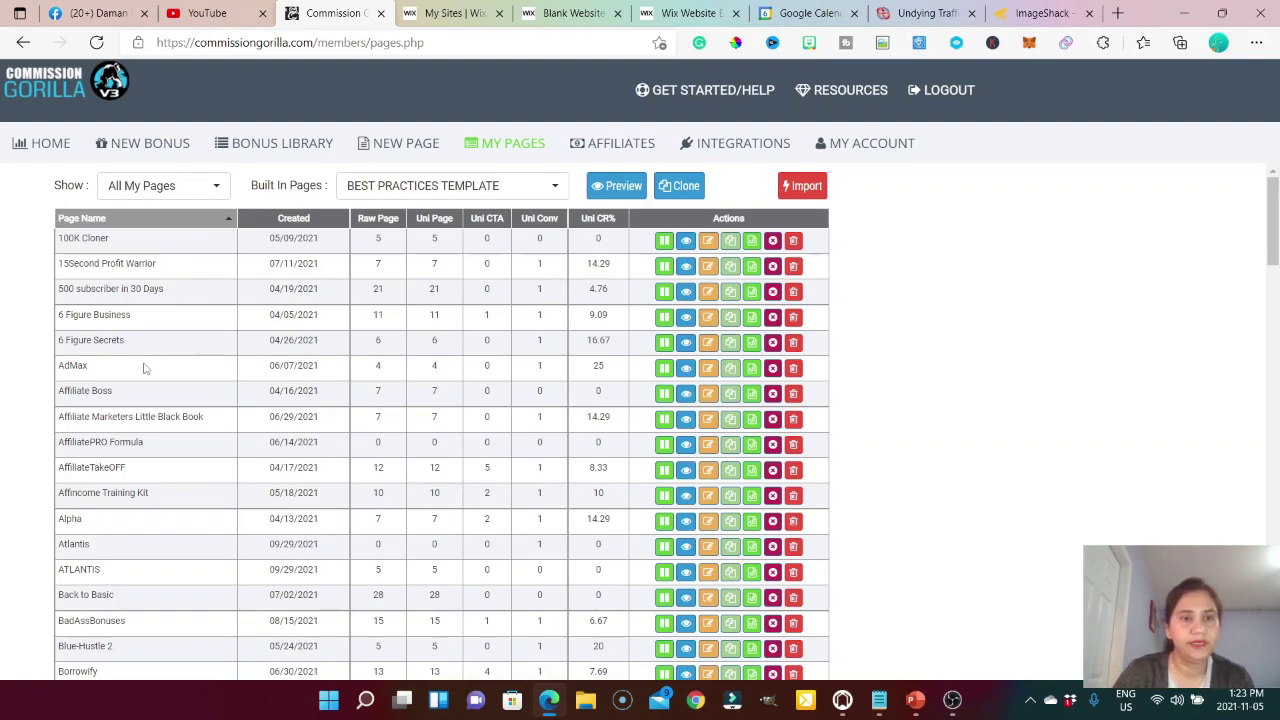
scroll(143, 369, "down", 2)
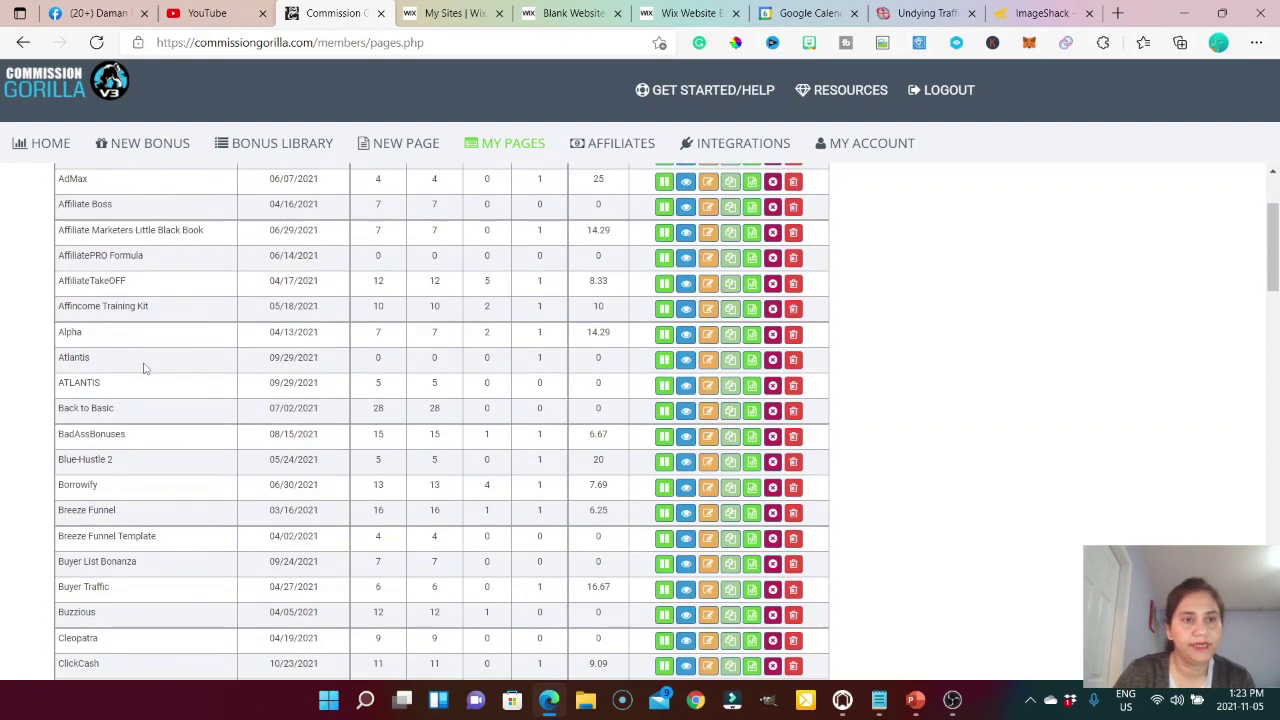
scroll(143, 369, "down", 6)
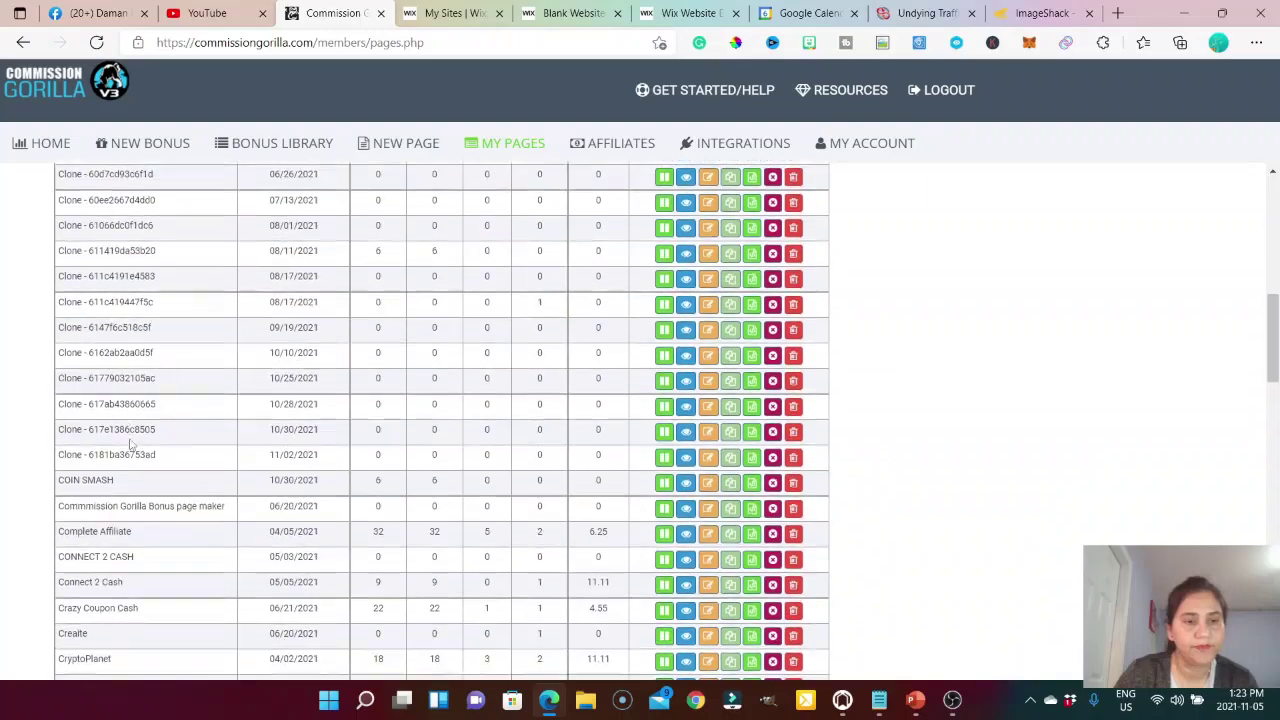
scroll(130, 445, "down", 3)
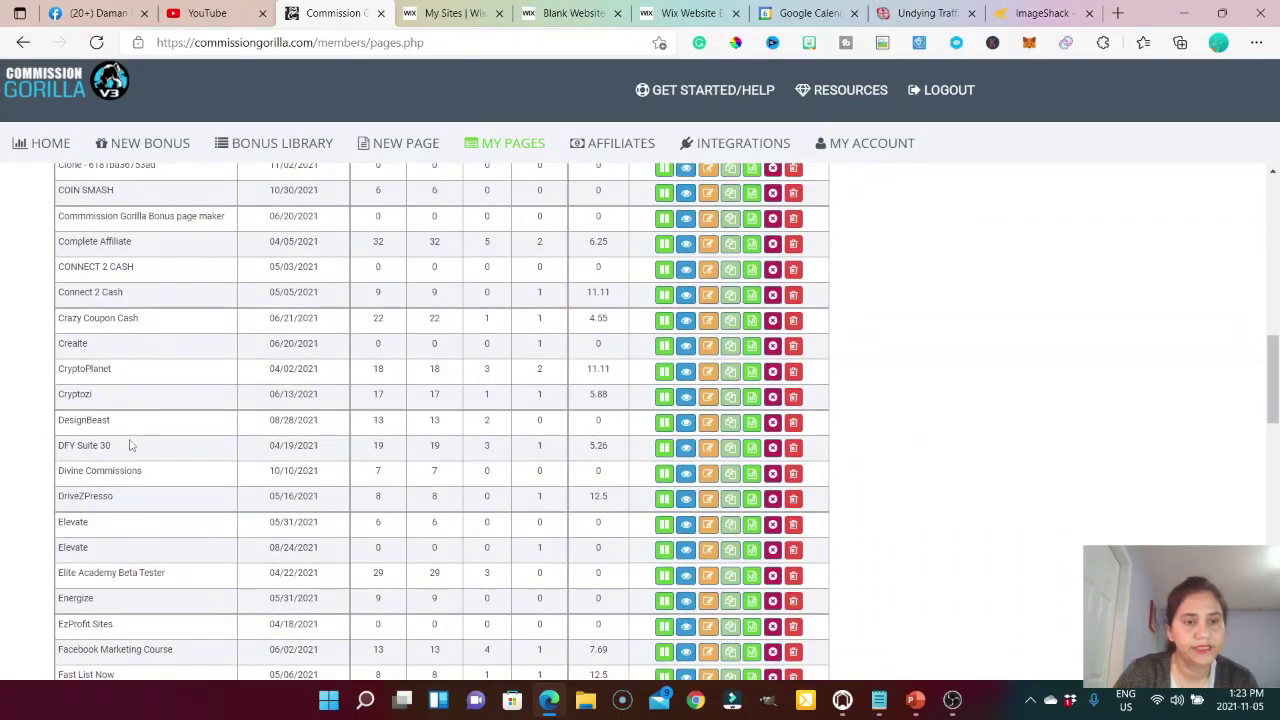
scroll(130, 445, "down", 10)
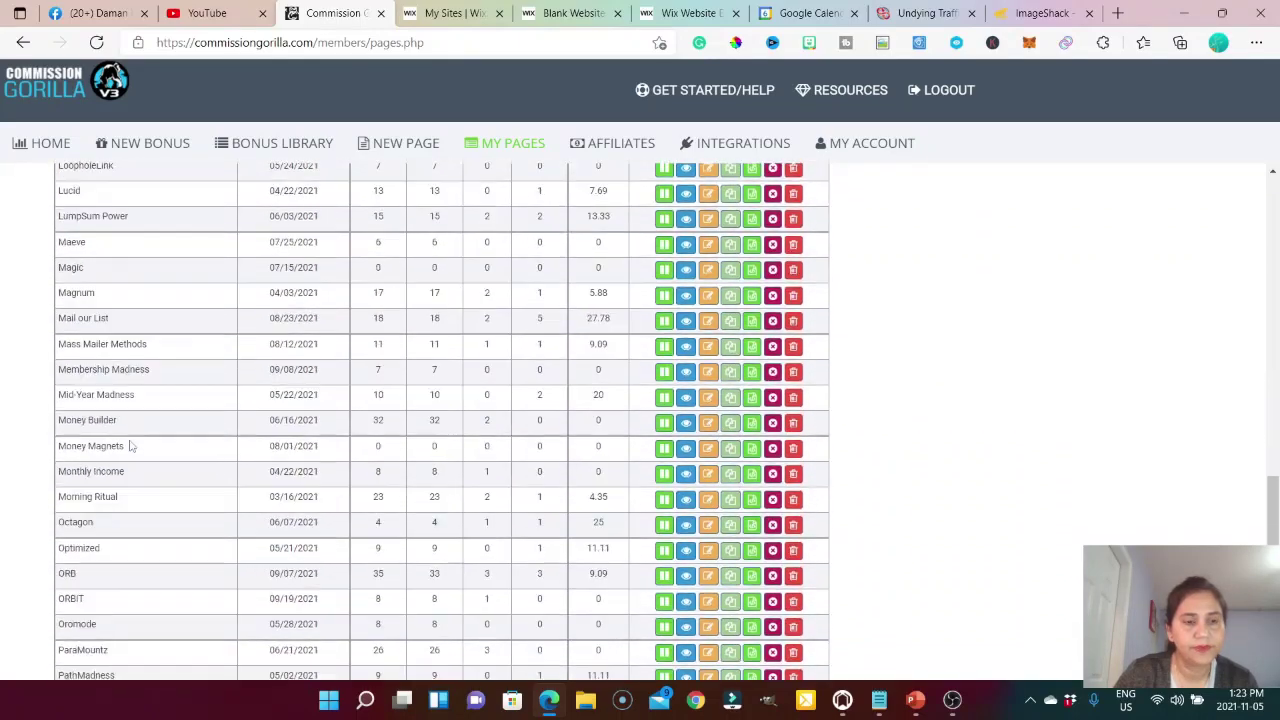
scroll(130, 448, "down", 3)
Open the ProfileMate bonus page in the editor and scroll through its bonus bundle content.
left_click(709, 472)
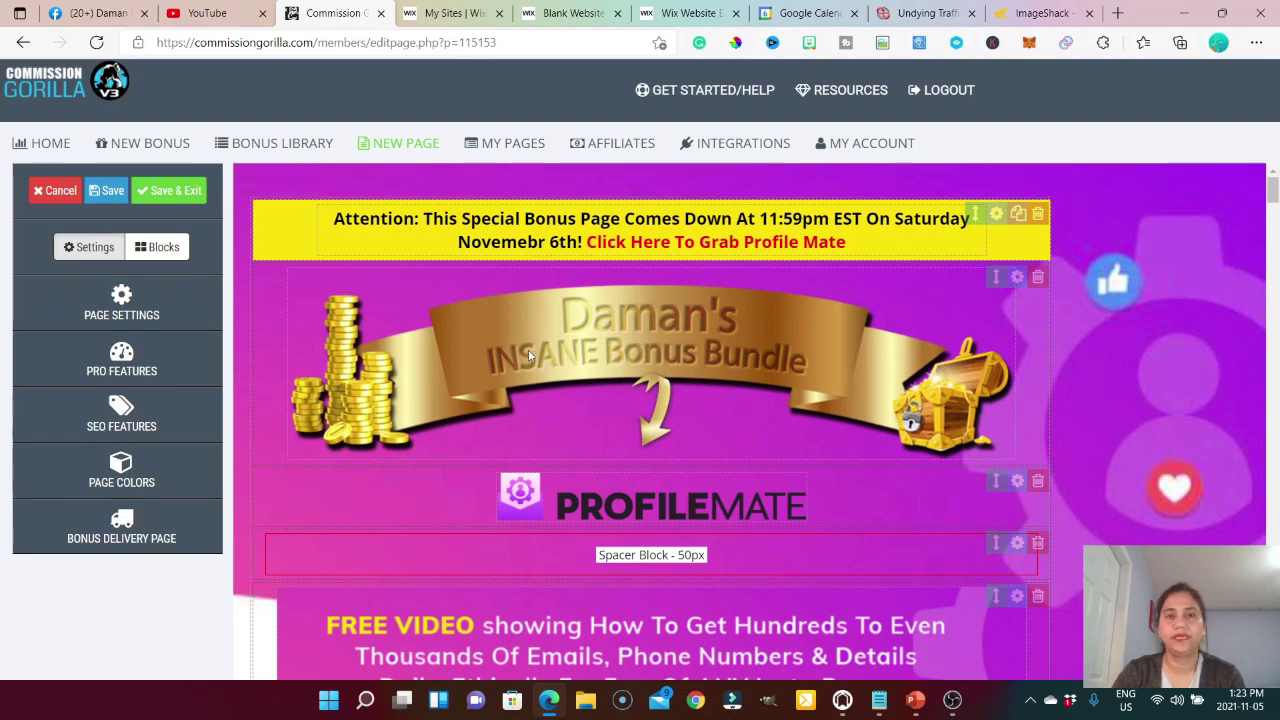
scroll(530, 356, "down", 2)
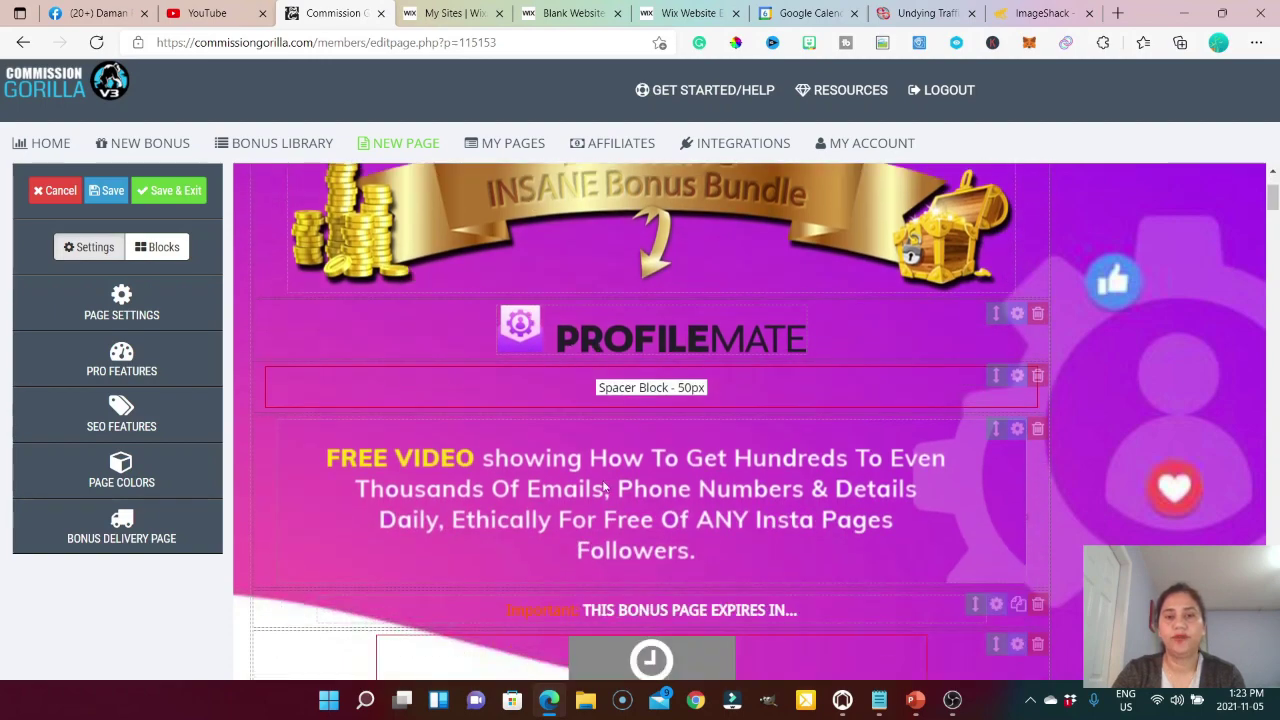
scroll(605, 486, "down", 2)
scroll(605, 486, "down", 10)
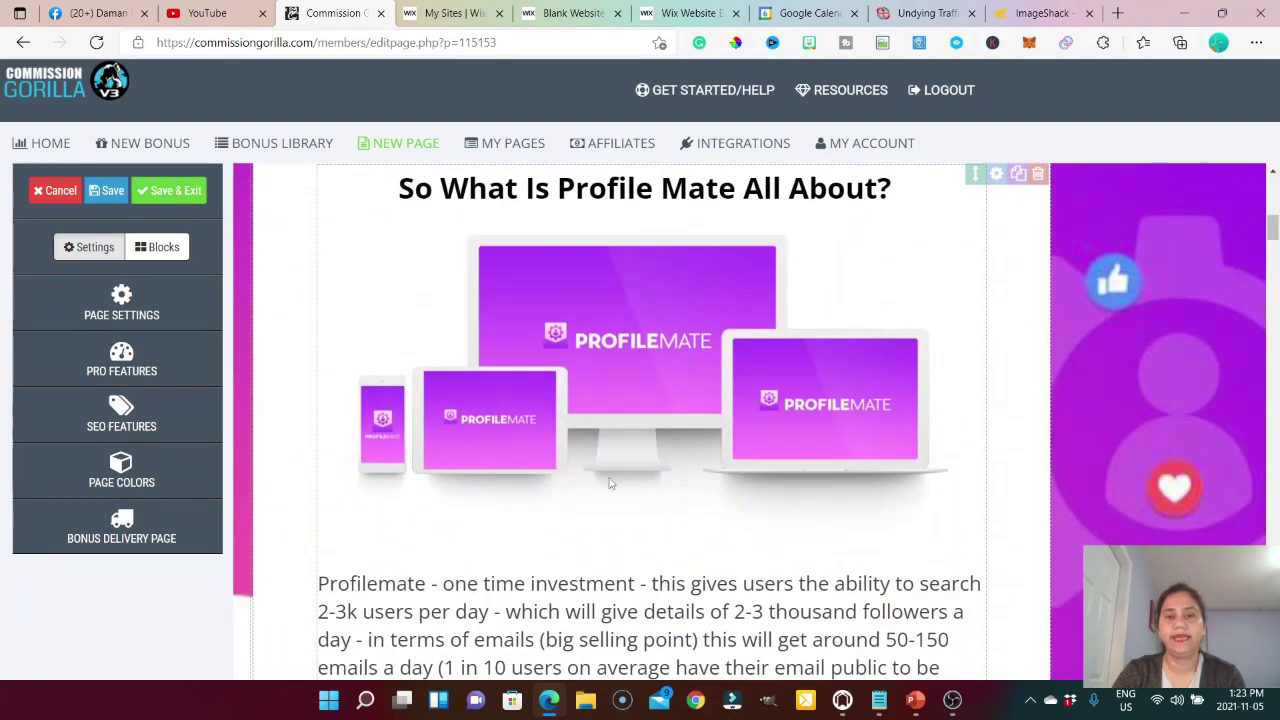
scroll(610, 484, "down", 10)
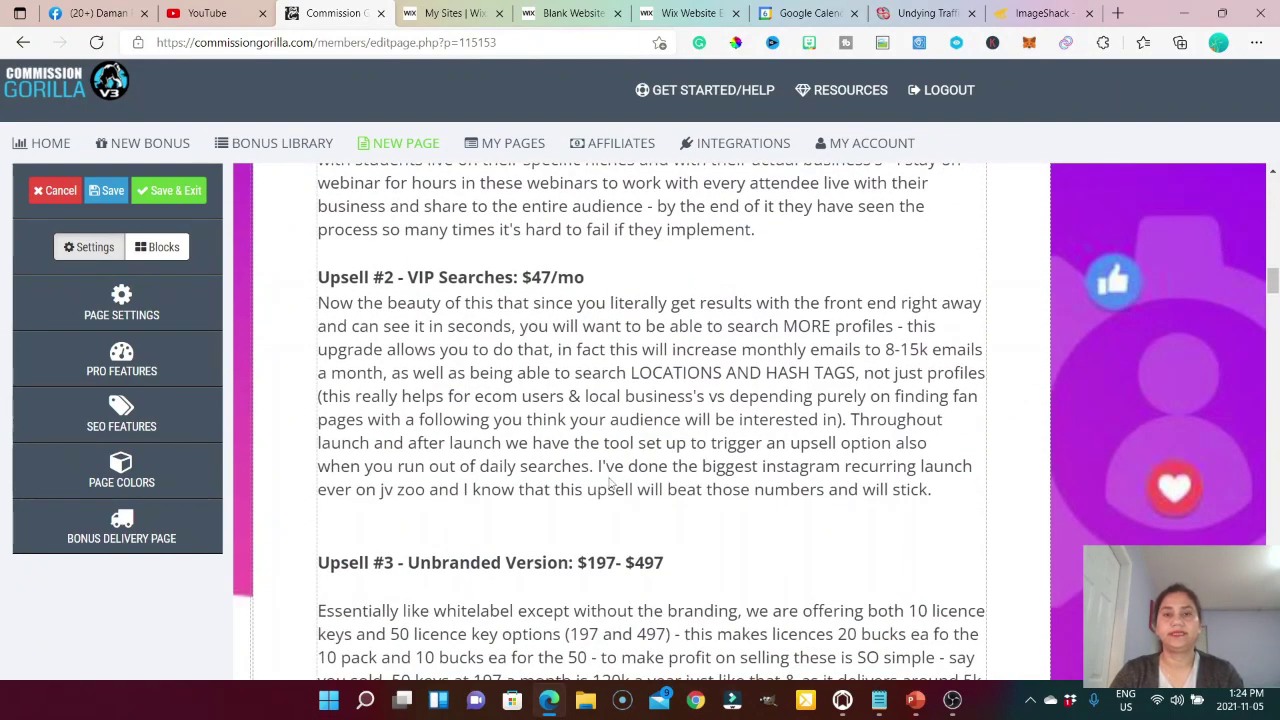
scroll(610, 484, "down", 8)
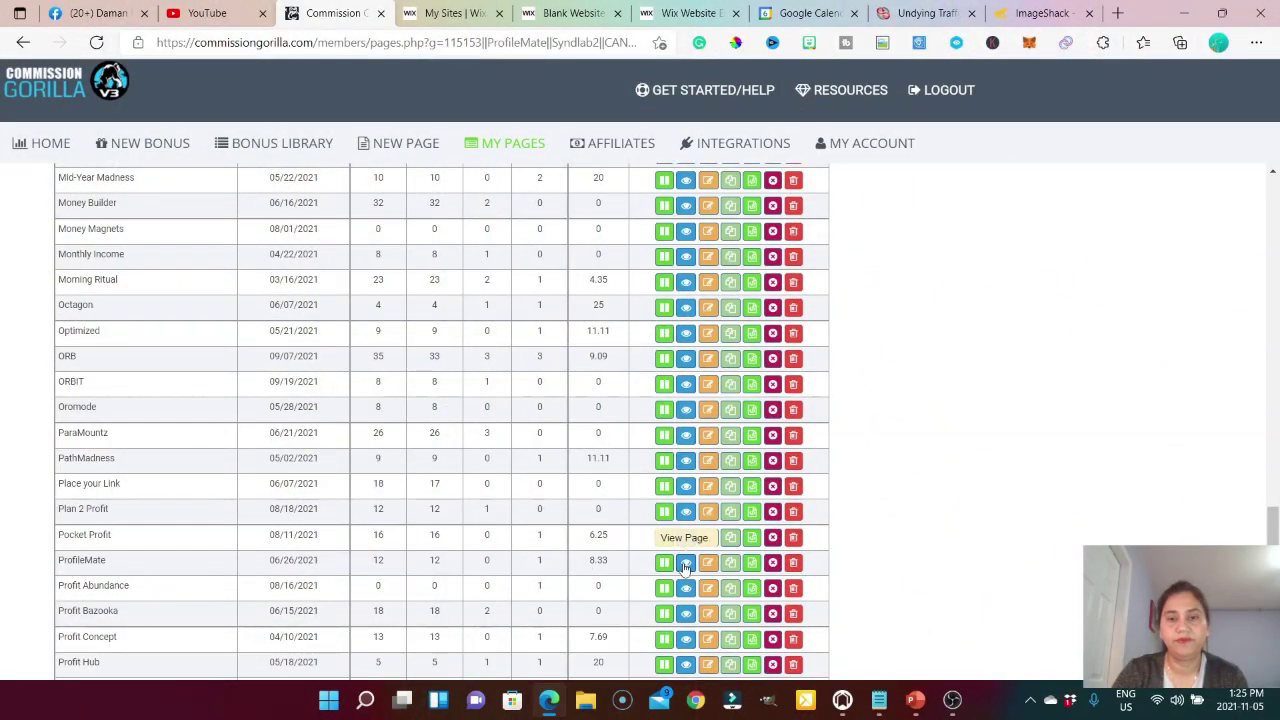
Open the live ProfileMate page in a new window and scroll through the offer.
left_click(686, 564)
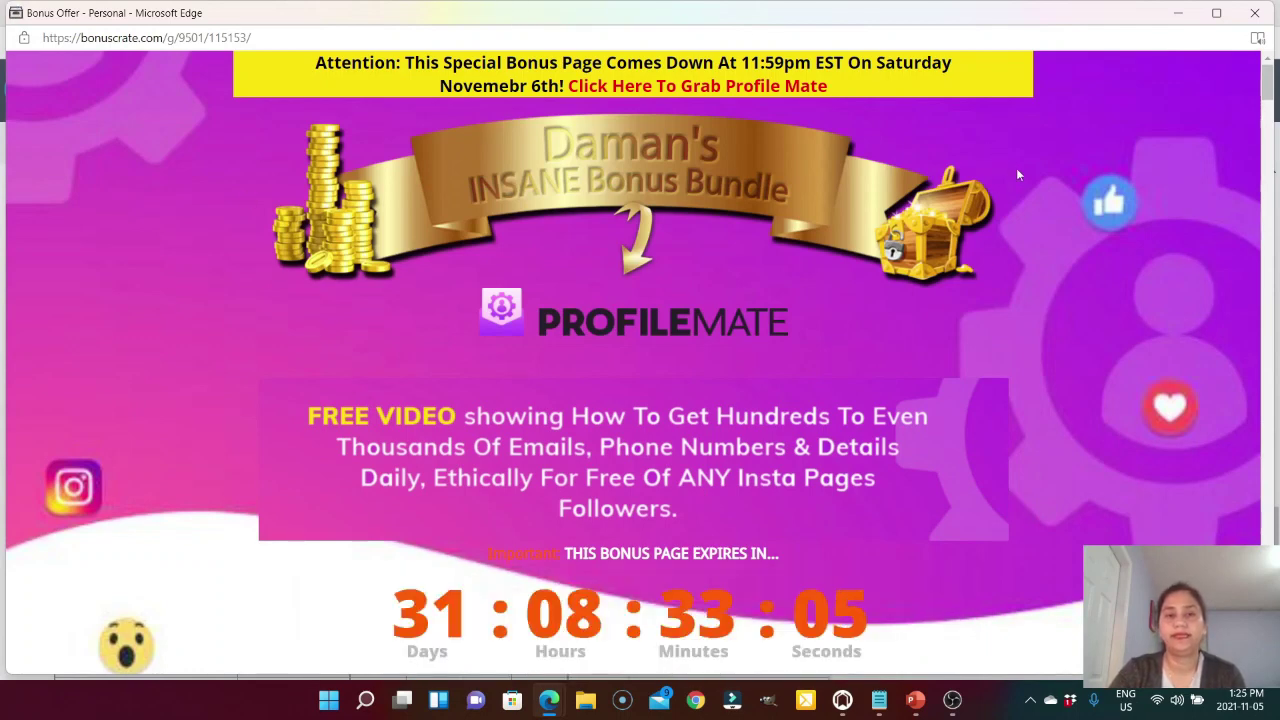
scroll(720, 174, "down", 3)
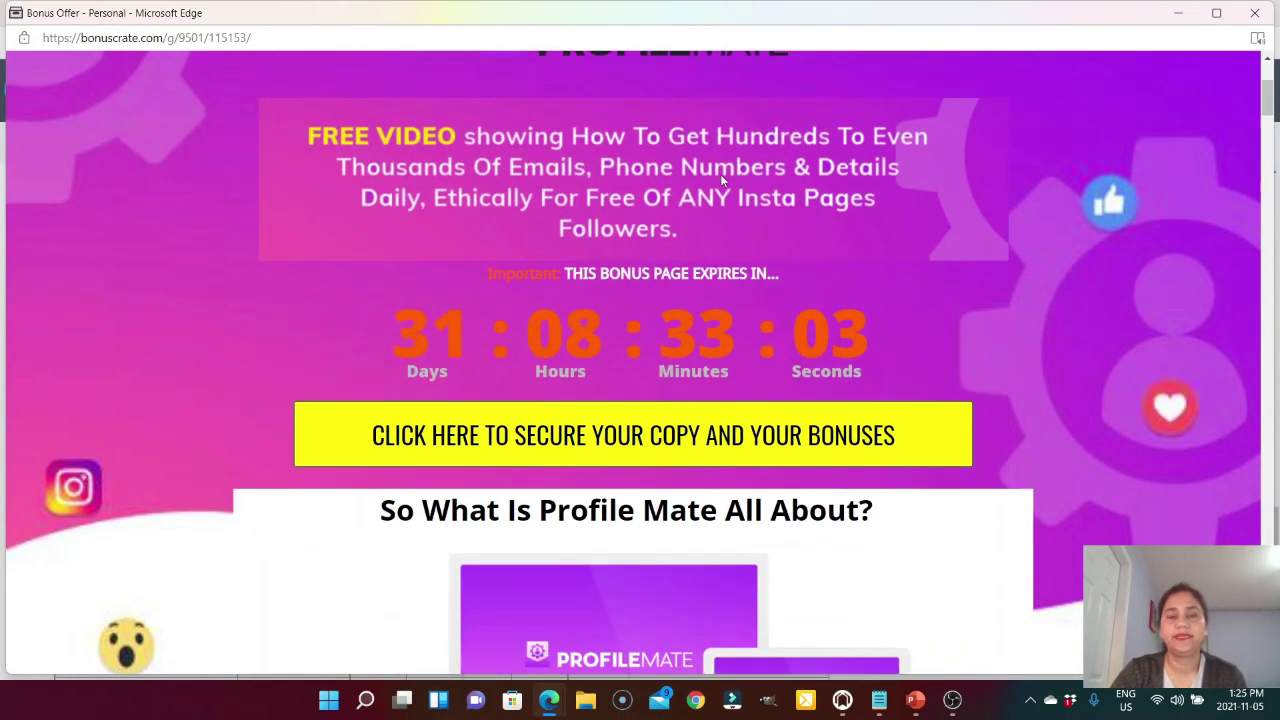
scroll(720, 200, "up", 2)
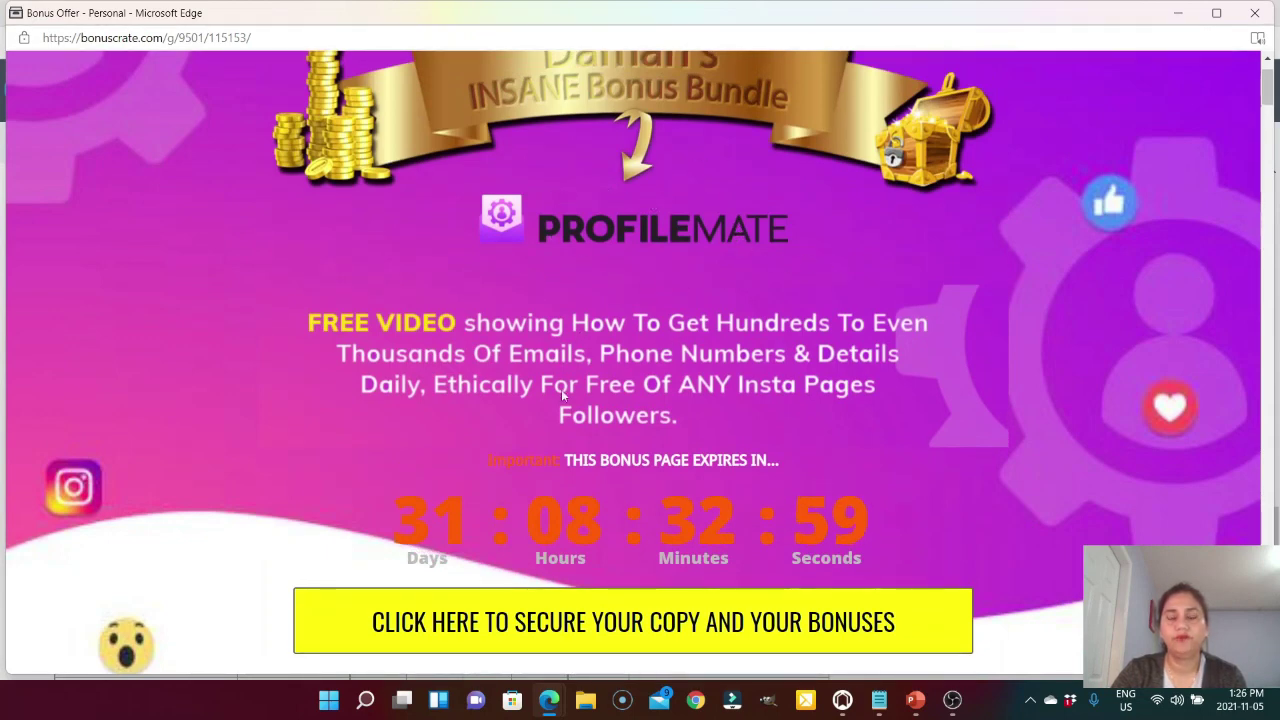
scroll(619, 394, "down", 2)
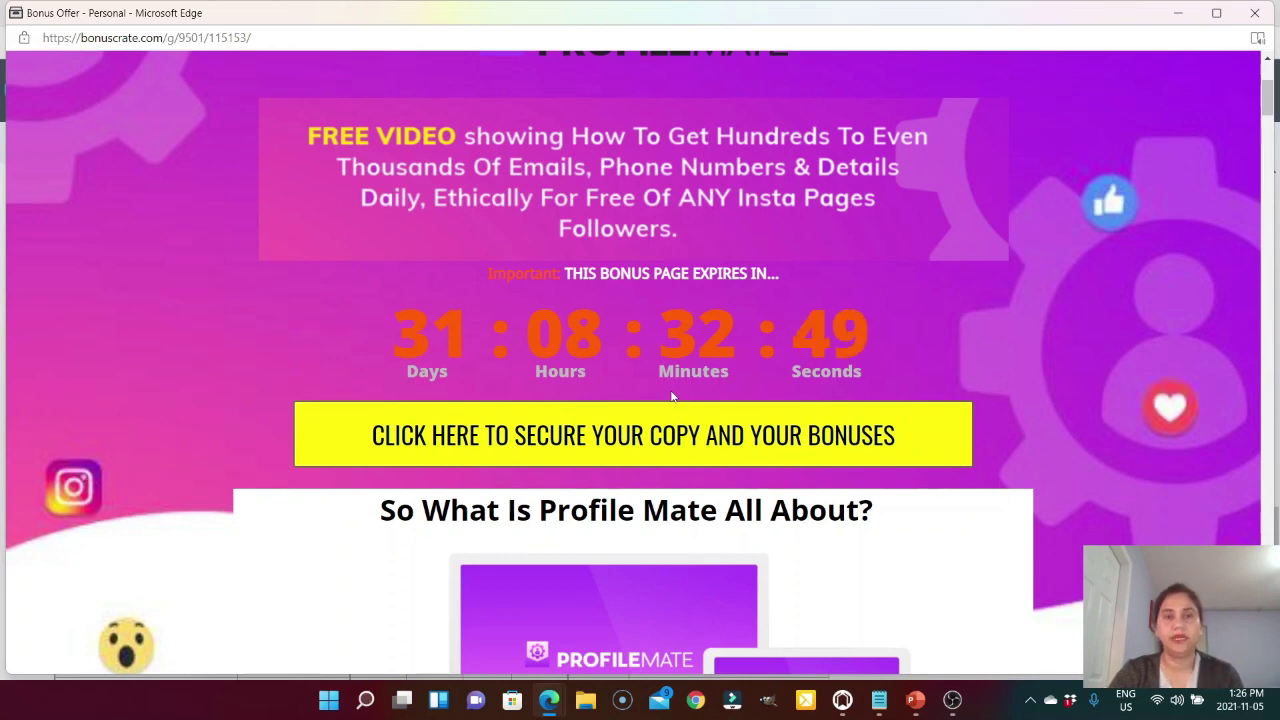
scroll(670, 390, "down", 2)
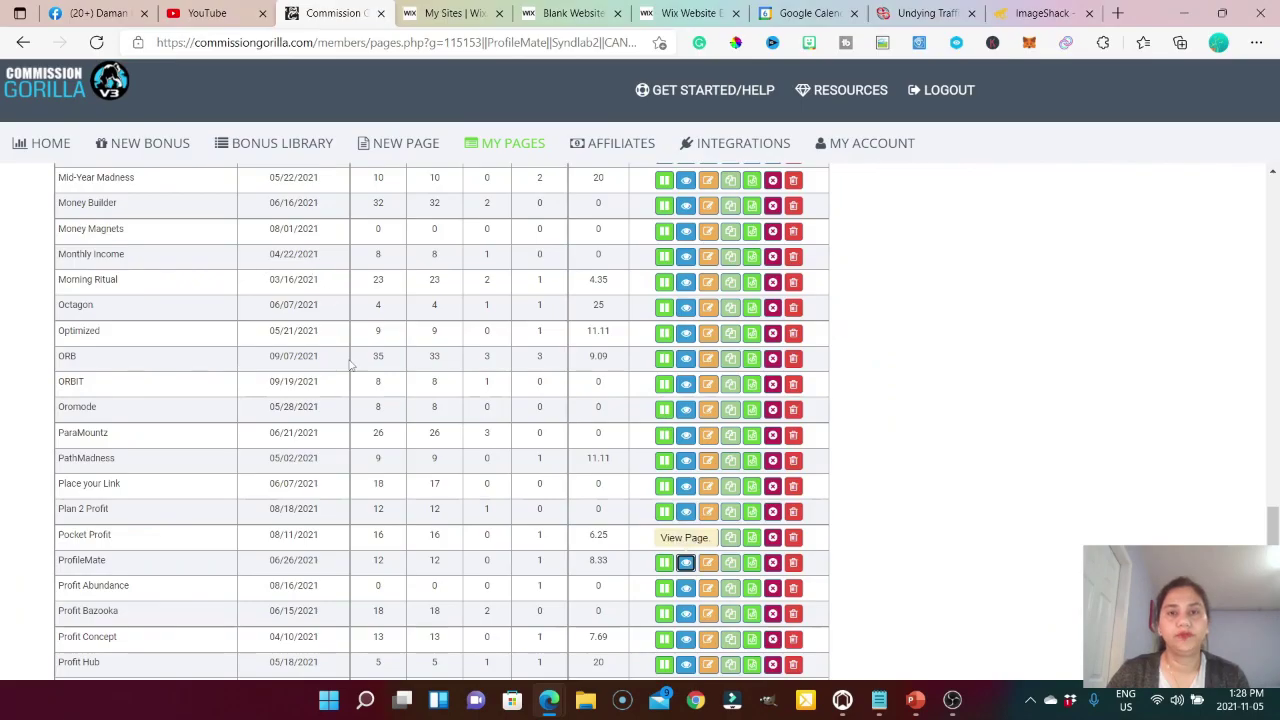
Scroll the My Pages table back to the top and open the Bonus Library.
scroll(348, 366, "up", 5)
scroll(348, 366, "up", 15)
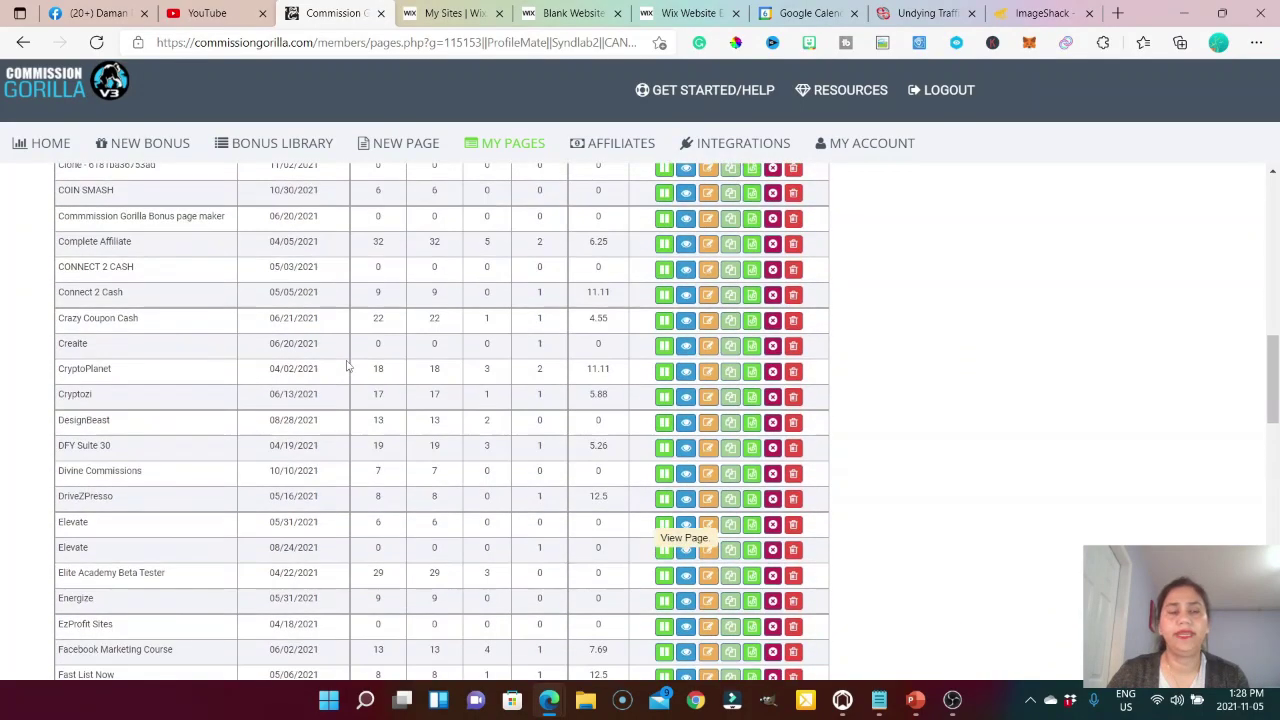
scroll(348, 366, "up", 6)
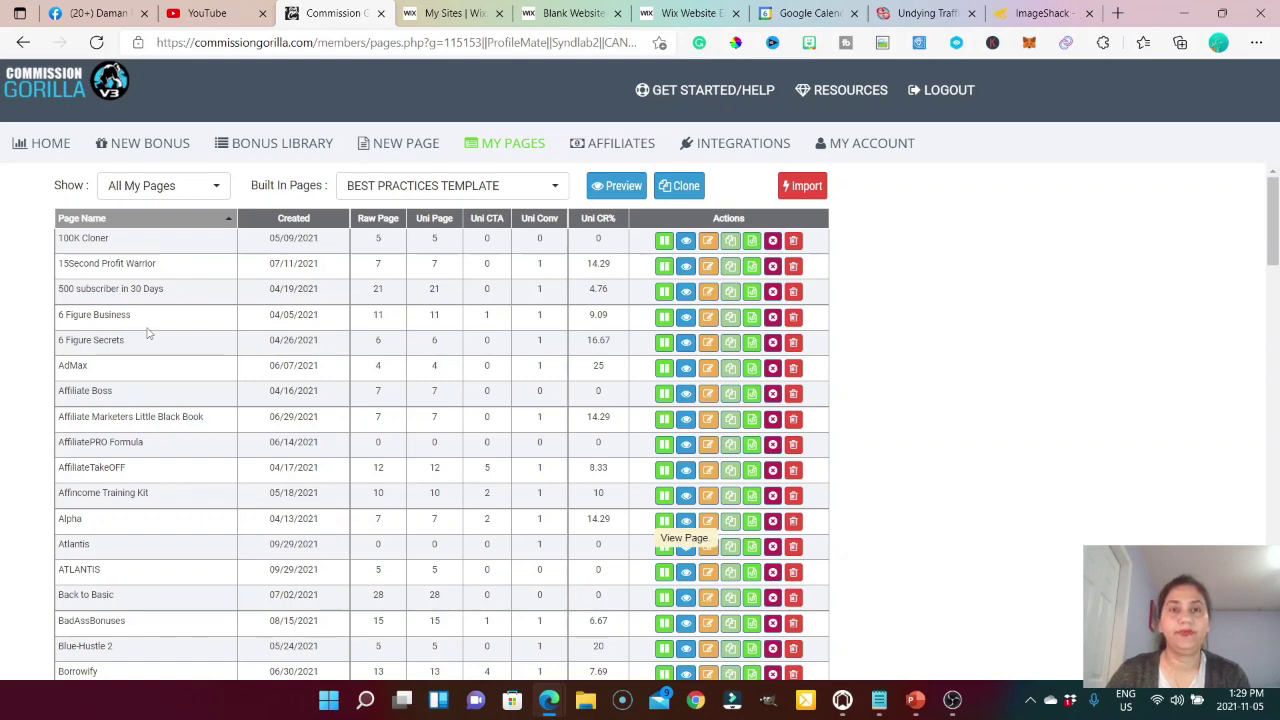
left_click(282, 143)
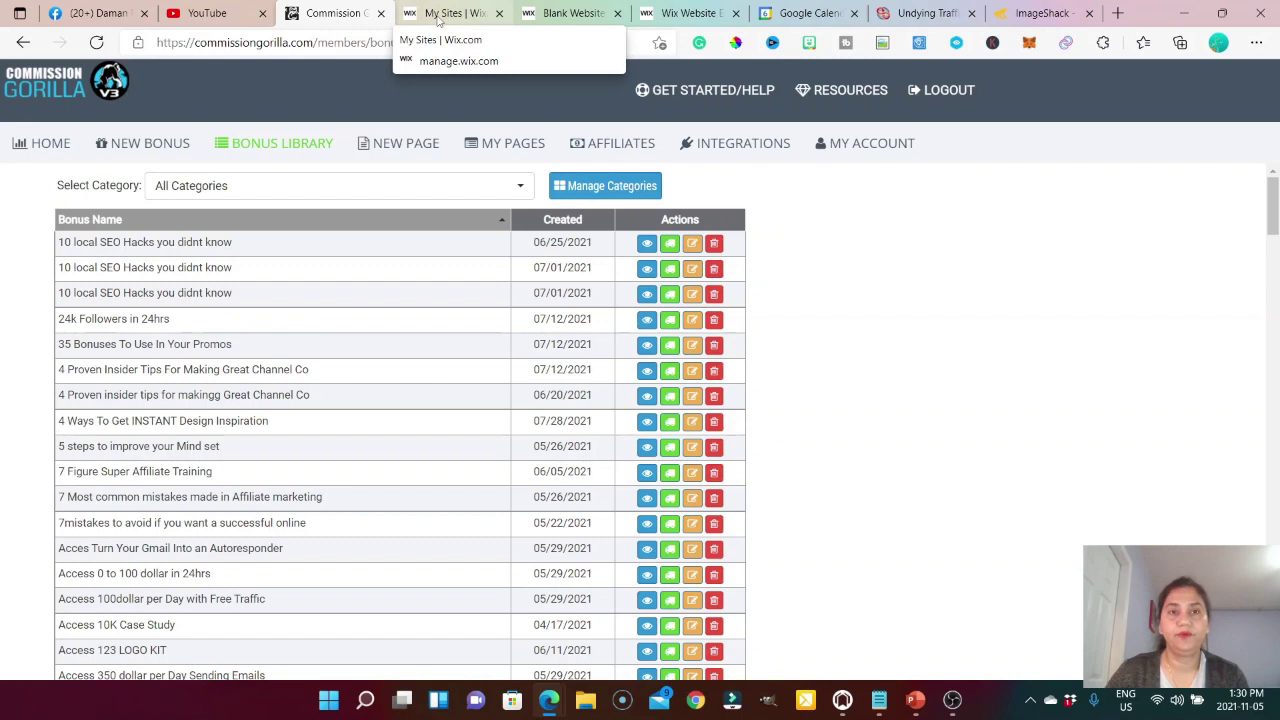